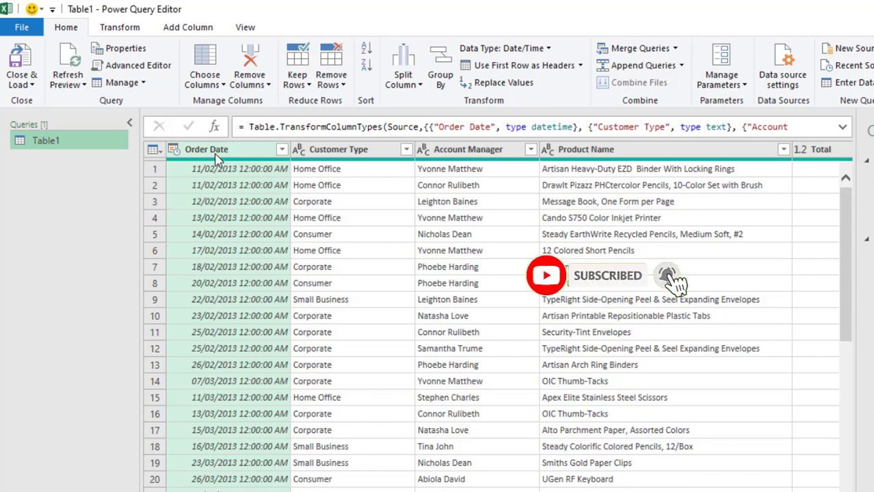
- Change Order Date's type to Date, replacing the existing Date/Time conversion
left_click(174, 153)
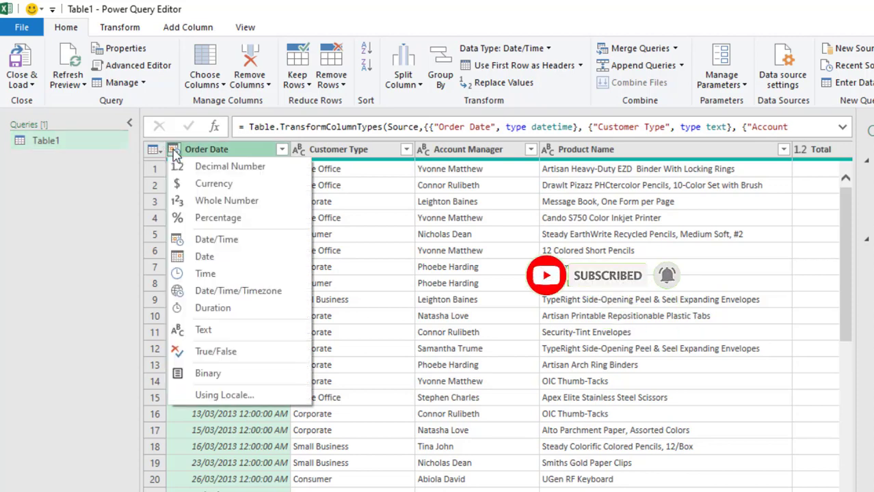
left_click(205, 254)
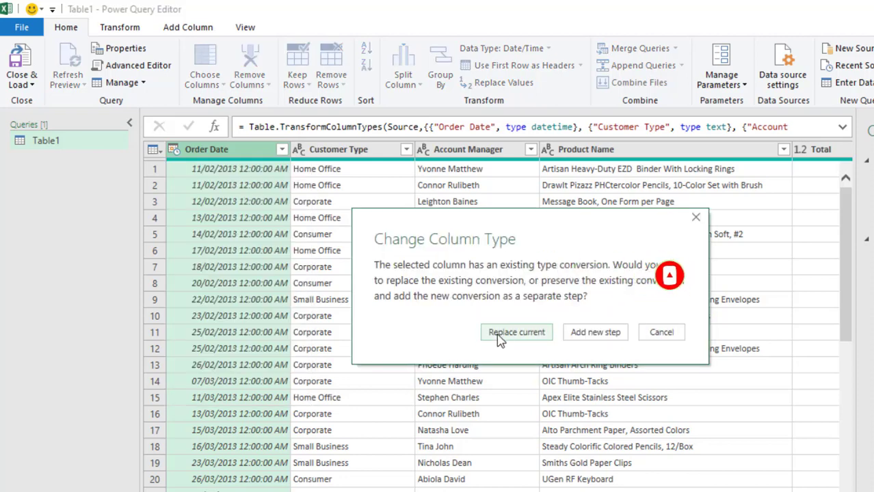
left_click(502, 333)
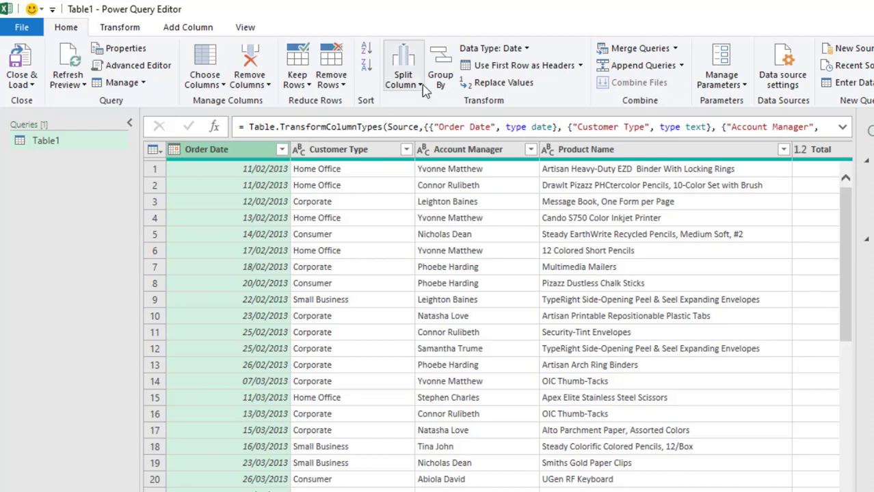
- Start an Advanced Group By on Account Manager and Customer Type
left_click(119, 28)
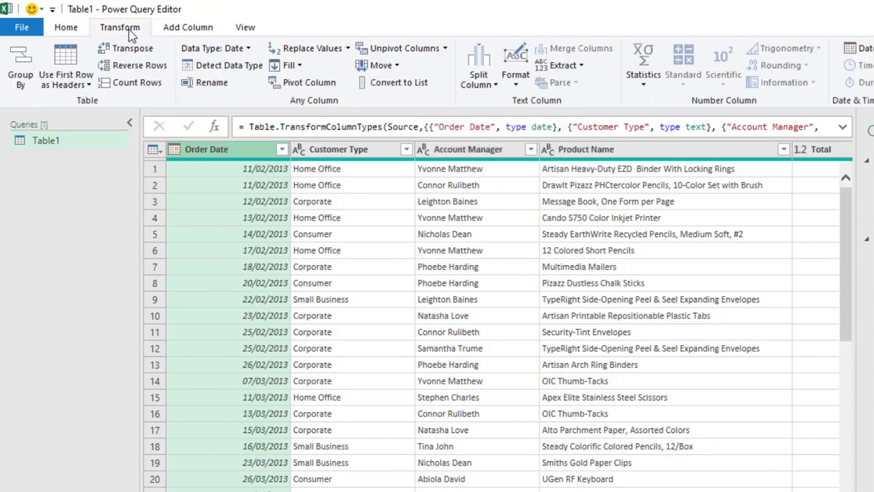
right_click(377, 154)
left_click(427, 412)
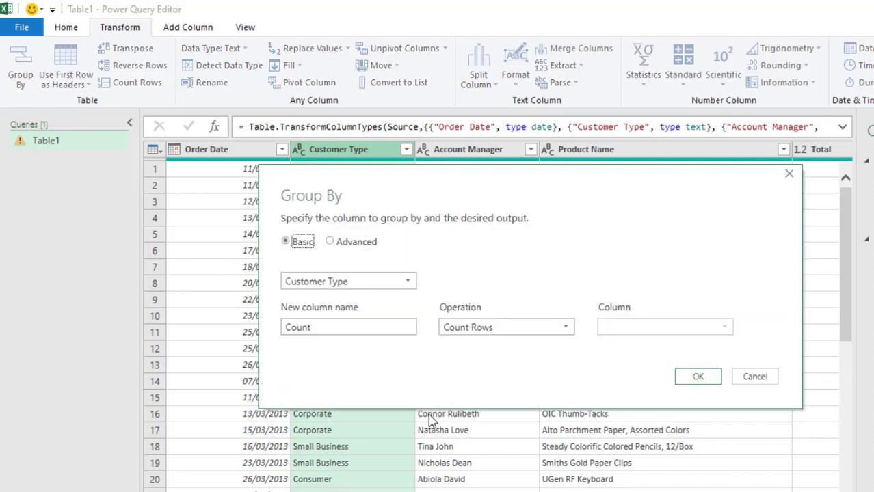
left_click(354, 244)
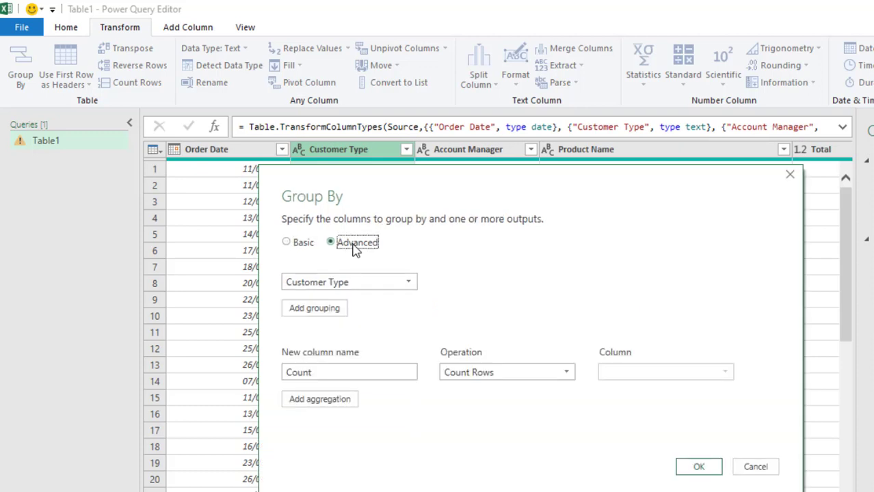
left_click(361, 285)
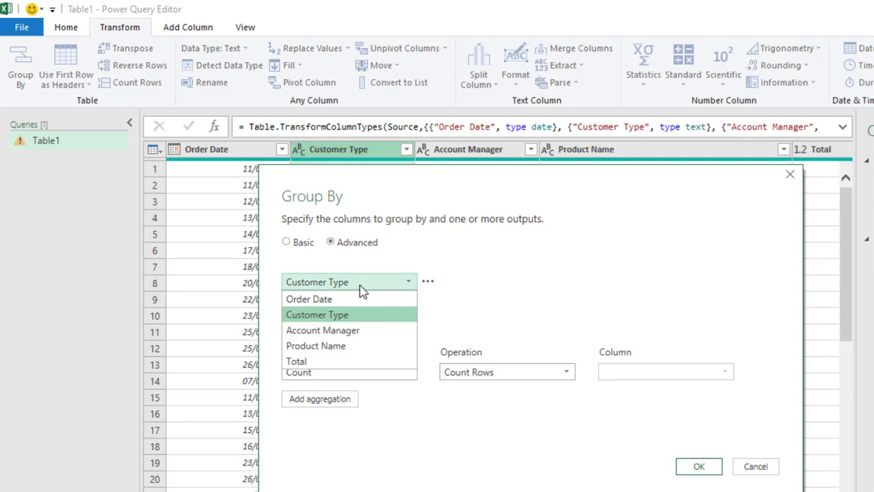
left_click(353, 331)
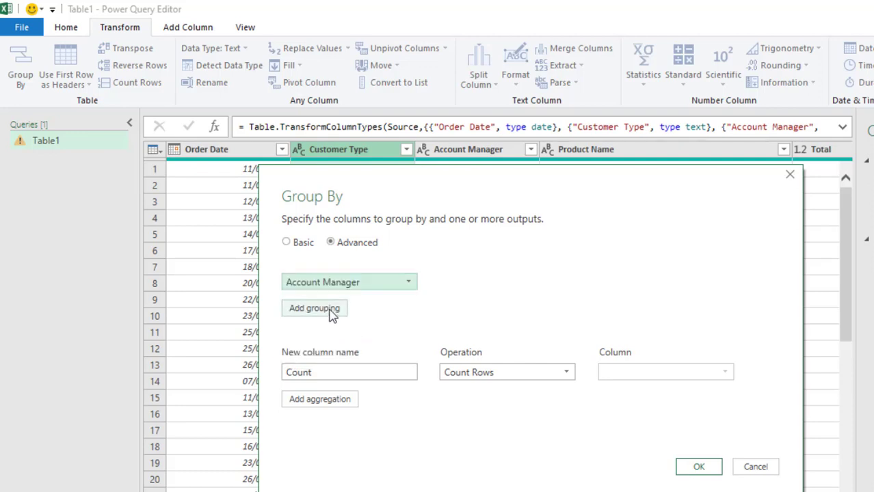
left_click(329, 309)
left_click(332, 309)
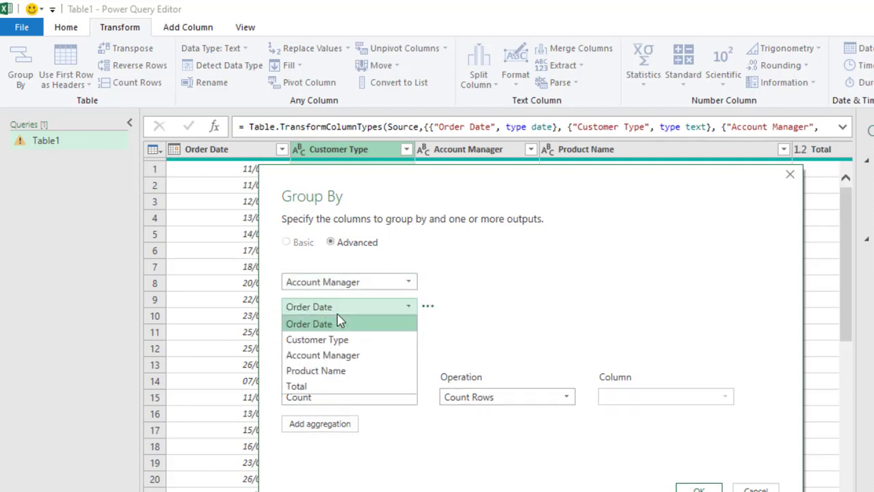
left_click(333, 341)
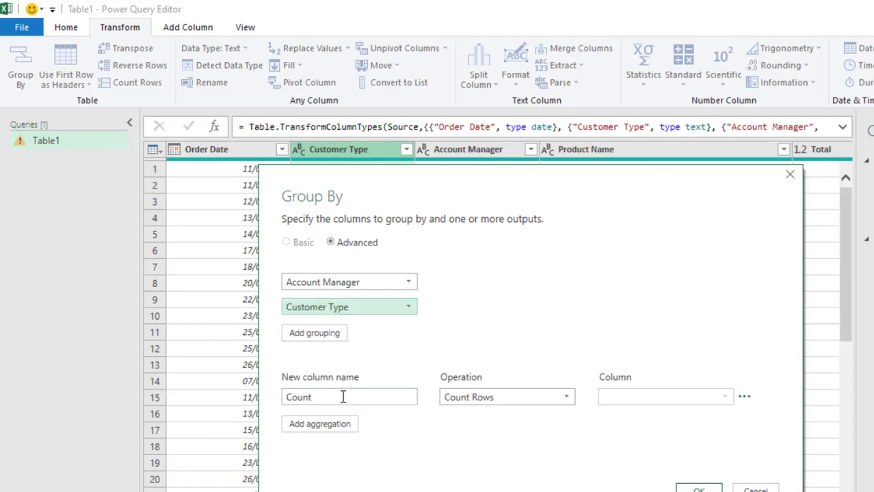
- Add a 'Total' output column that sums the Total column, and apply the grouping
left_click_drag(338, 394, 241, 405)
type("Total")
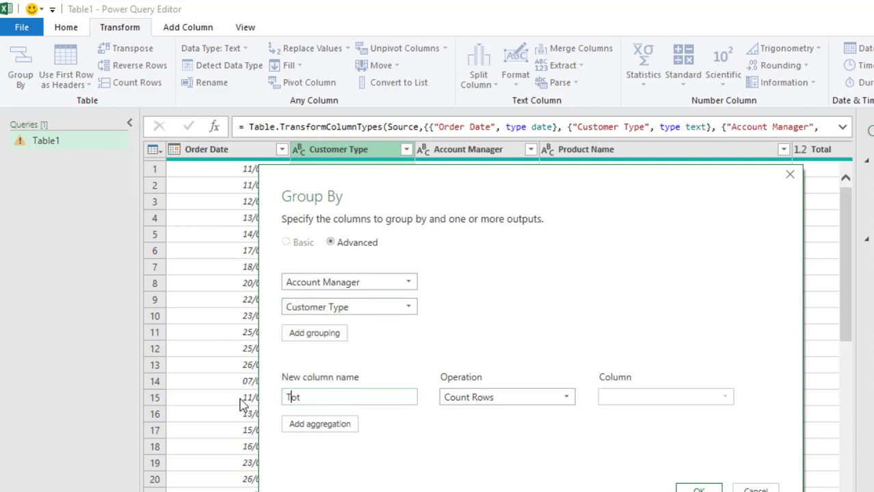
left_click(481, 400)
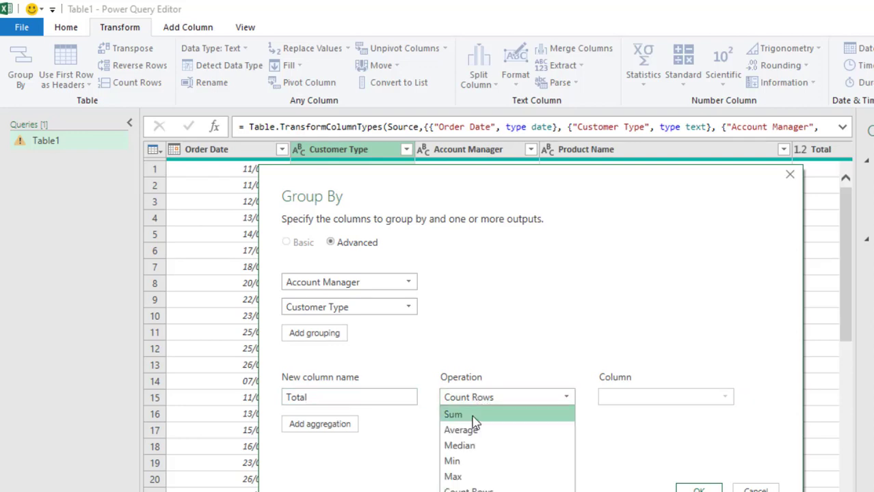
left_click(471, 416)
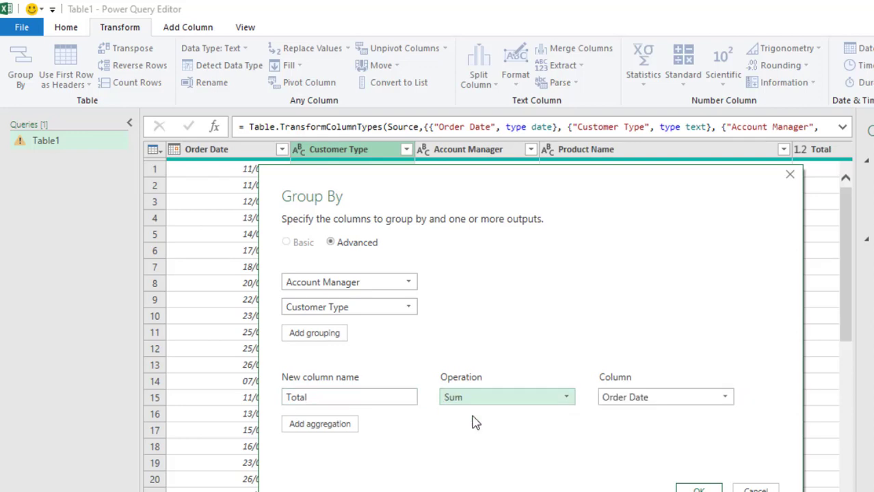
left_click(651, 406)
left_click(613, 476)
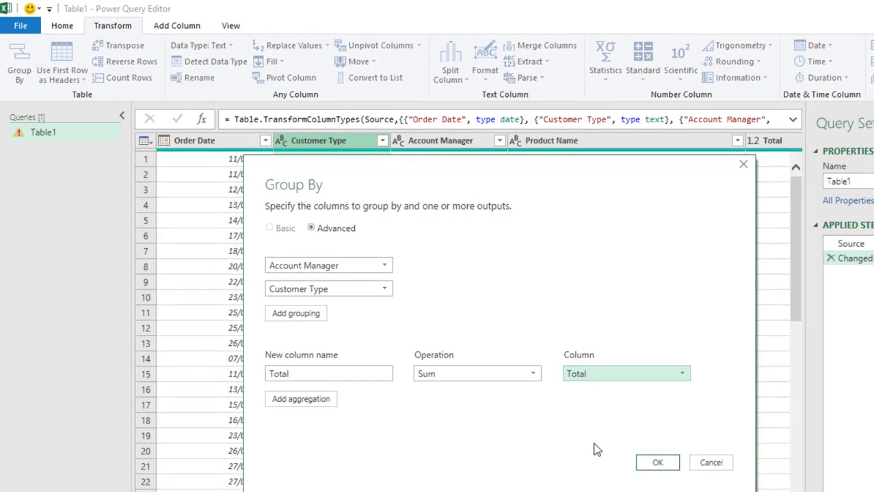
left_click(657, 463)
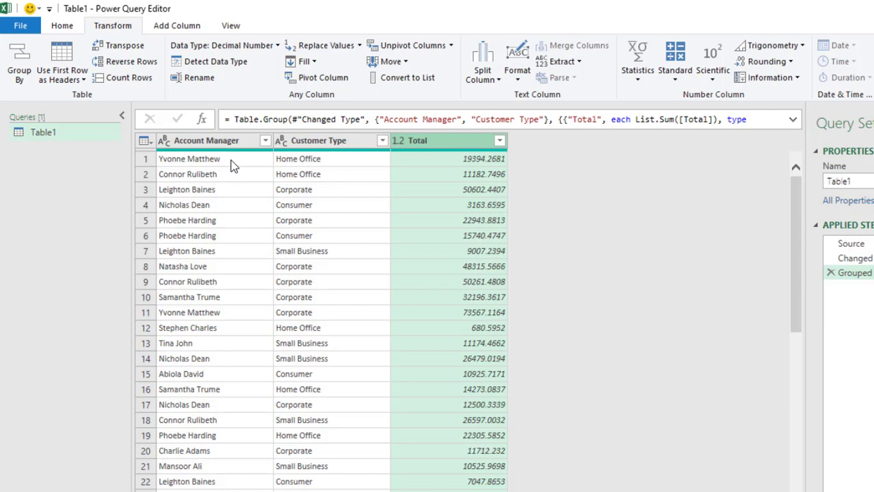
- Sort Account Manager ascending, then Total descending
left_click(265, 140)
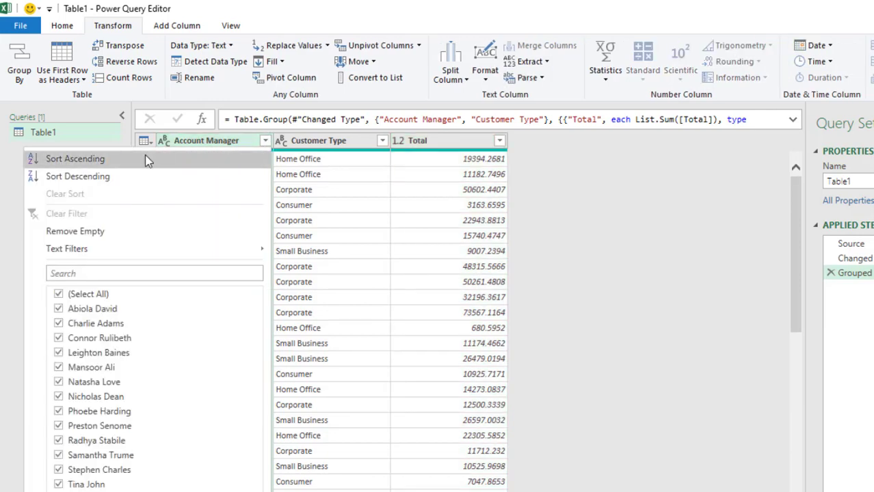
left_click(145, 158)
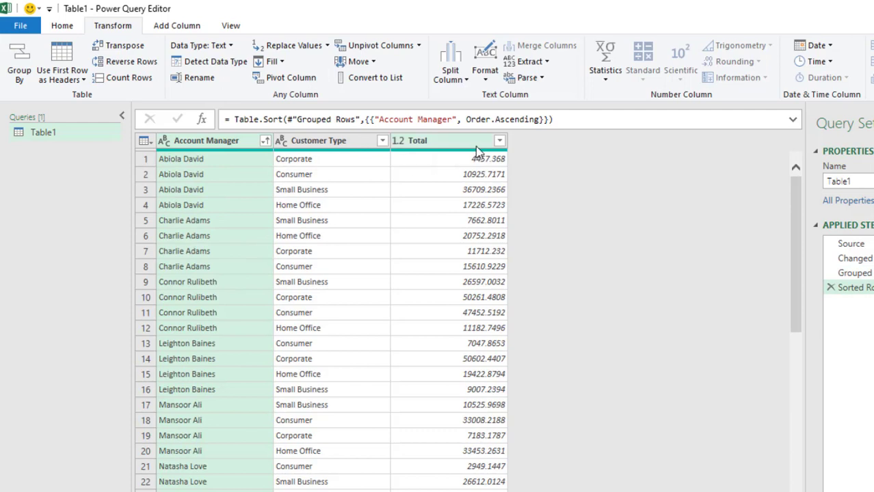
left_click(499, 141)
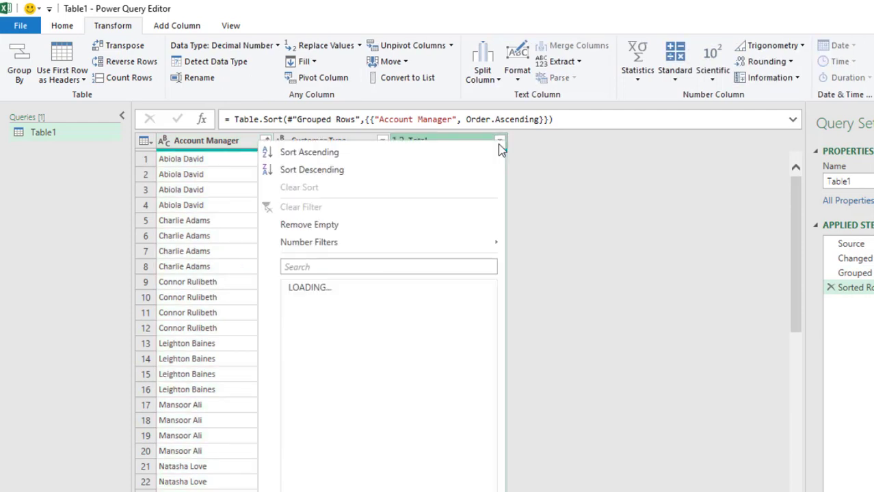
left_click(337, 169)
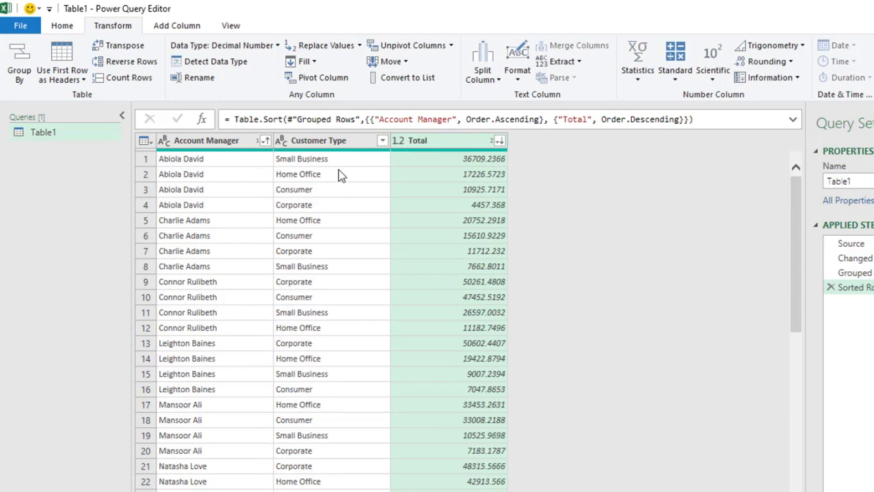
- Group by Account Manager alone with an All Rows operation into a column named Sales Total
left_click(19, 74)
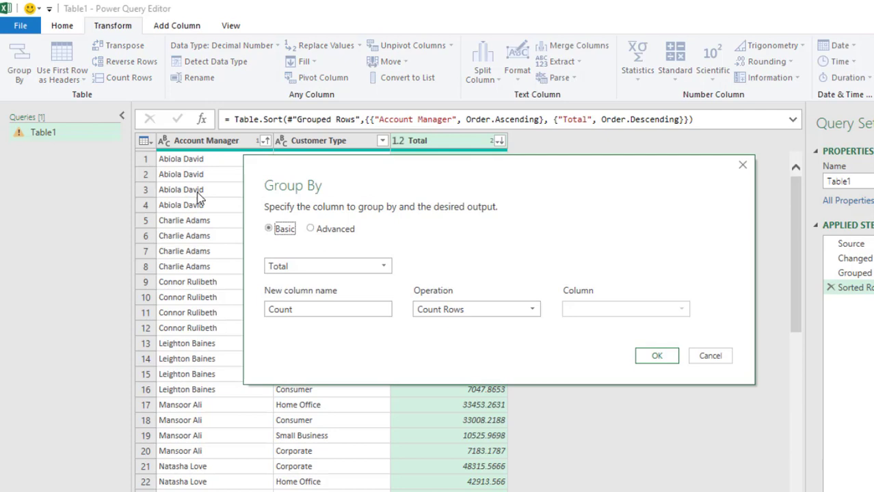
left_click(303, 268)
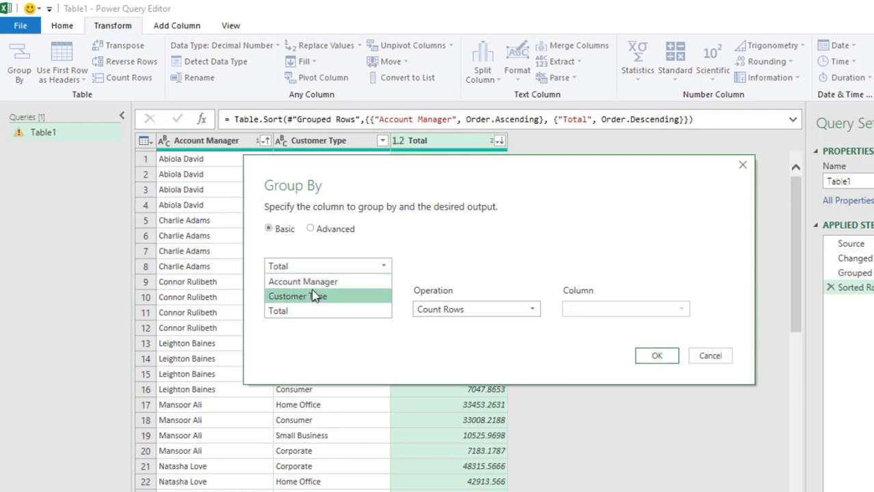
left_click(313, 284)
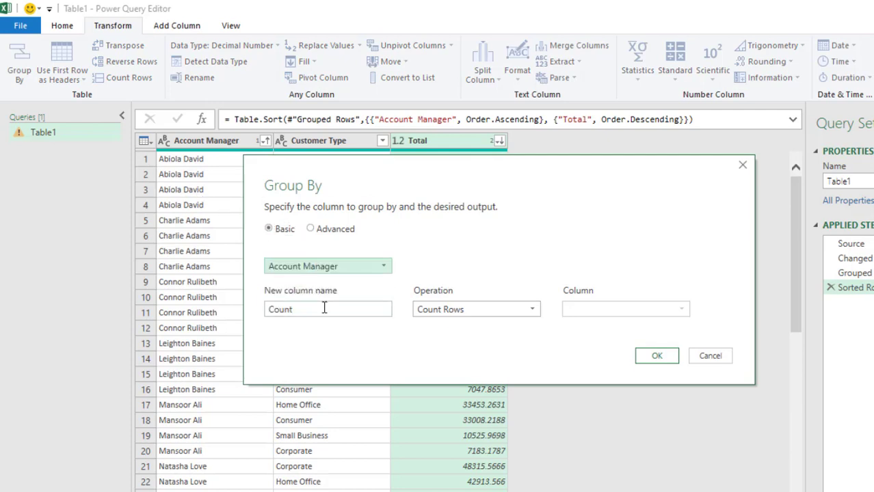
double_click(324, 309)
type("Saleas")
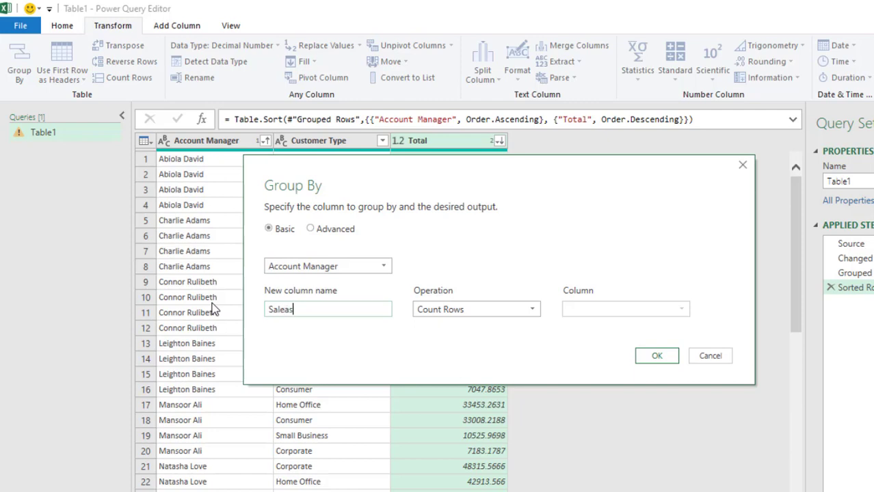
key("BackSpace")
key("BackSpace")
type("s Total")
left_click(460, 312)
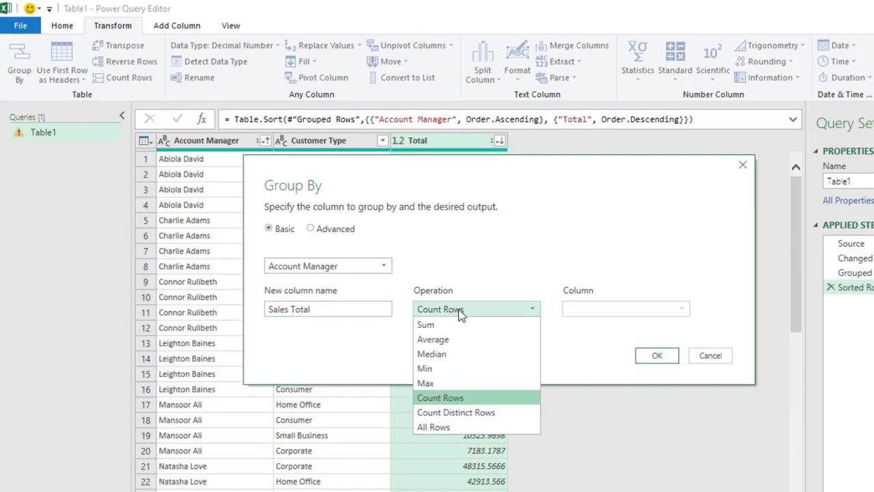
left_click(466, 426)
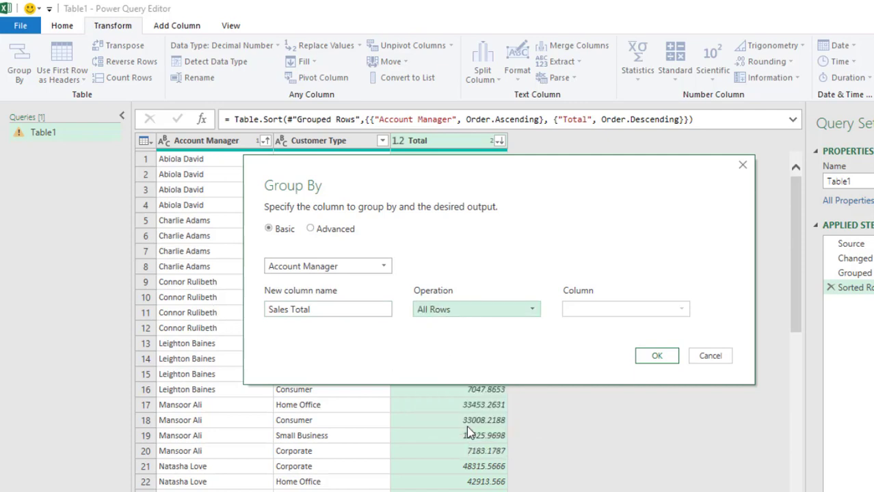
left_click(670, 360)
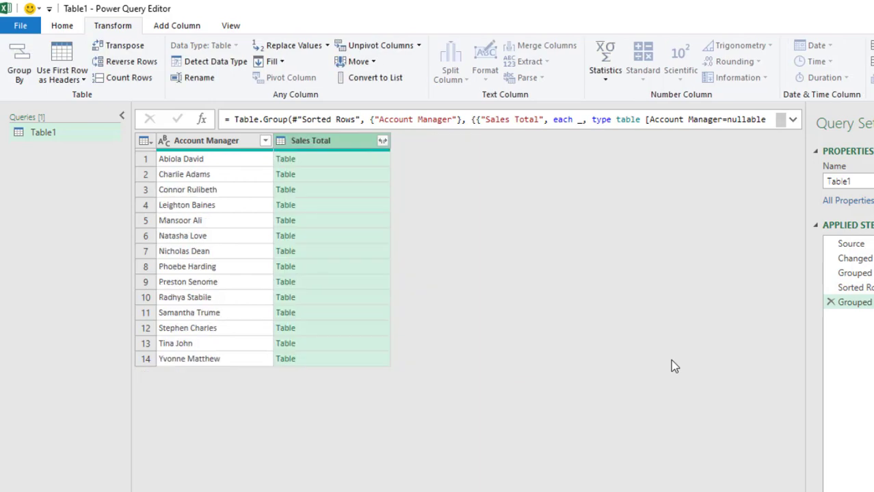
- Preview the first manager's nested Sales Total table and enlarge the preview pane
left_click(206, 161)
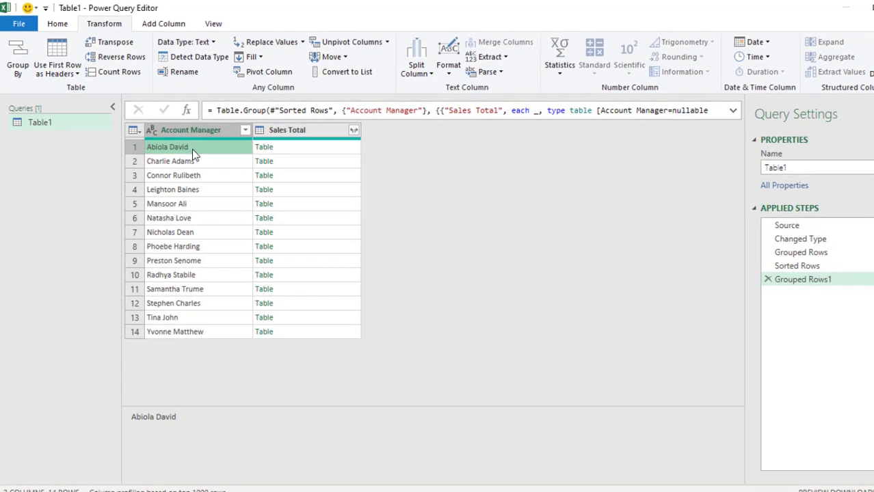
left_click(327, 154)
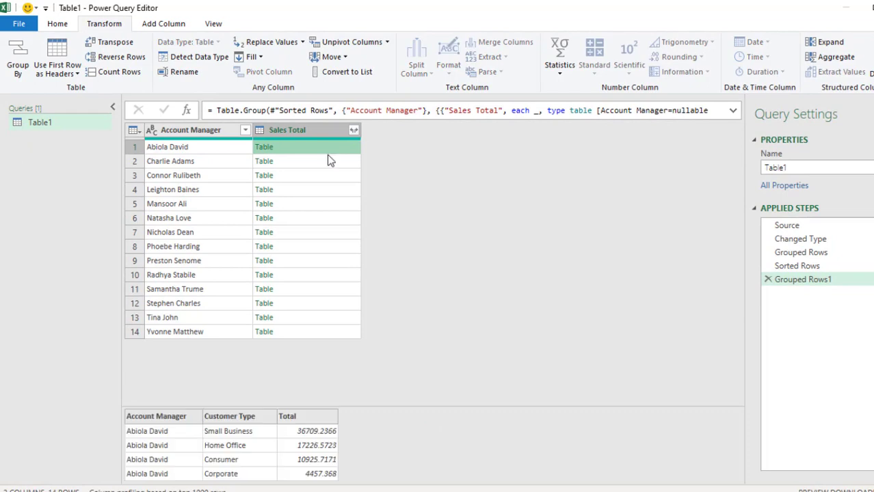
left_click_drag(466, 403, 466, 368)
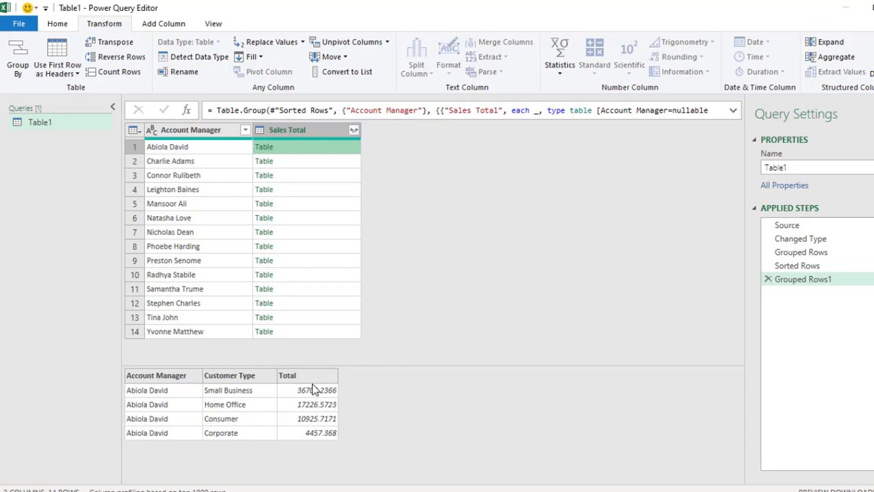
- Start a new custom column whose formula begins with the Table.Column function
left_click(164, 23)
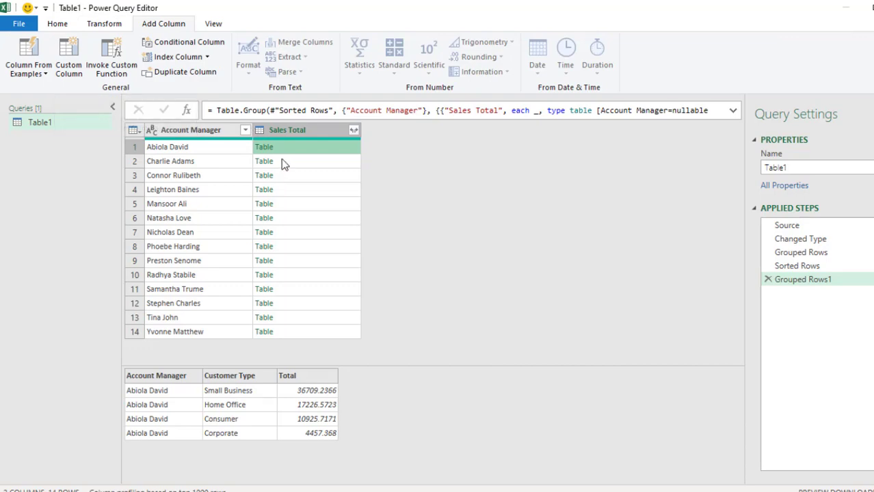
left_click(68, 68)
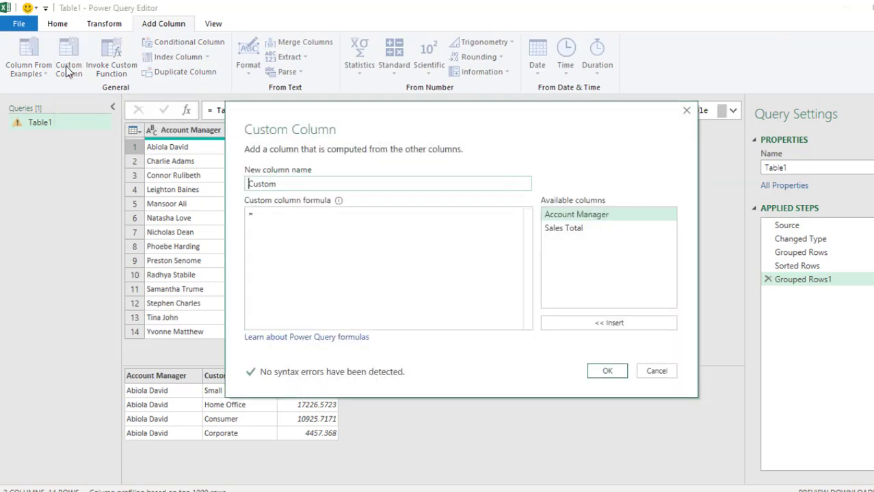
left_click(306, 220)
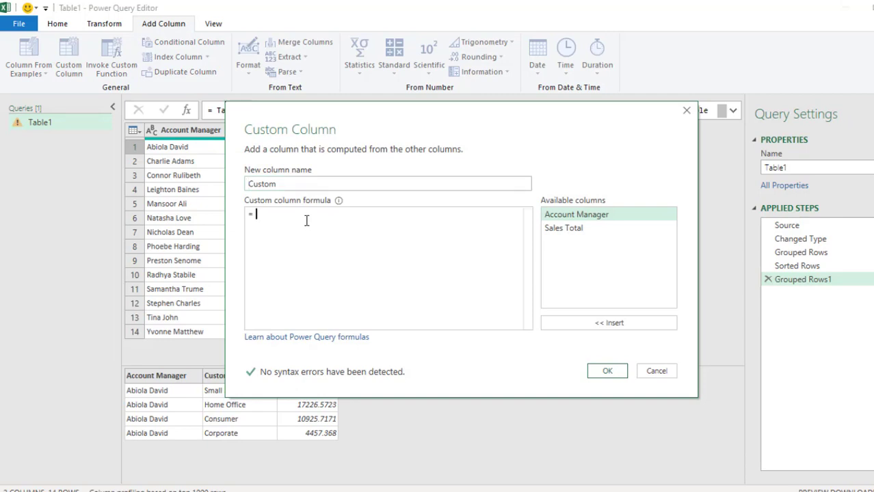
type("table.")
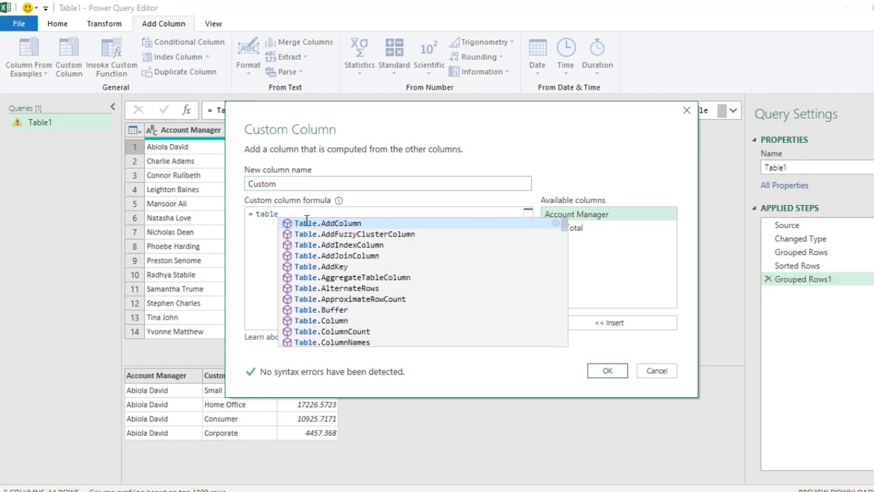
type("column")
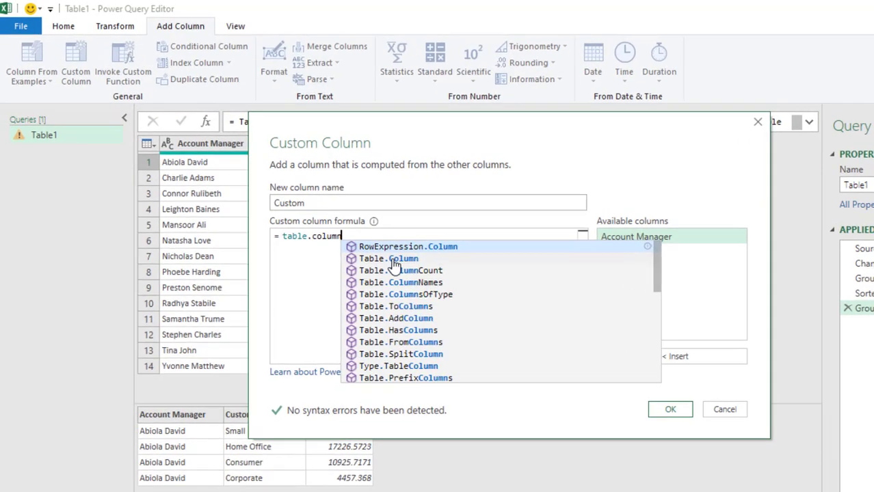
left_click(341, 234)
left_click(310, 240)
key("BackSpace")
key("BackSpace")
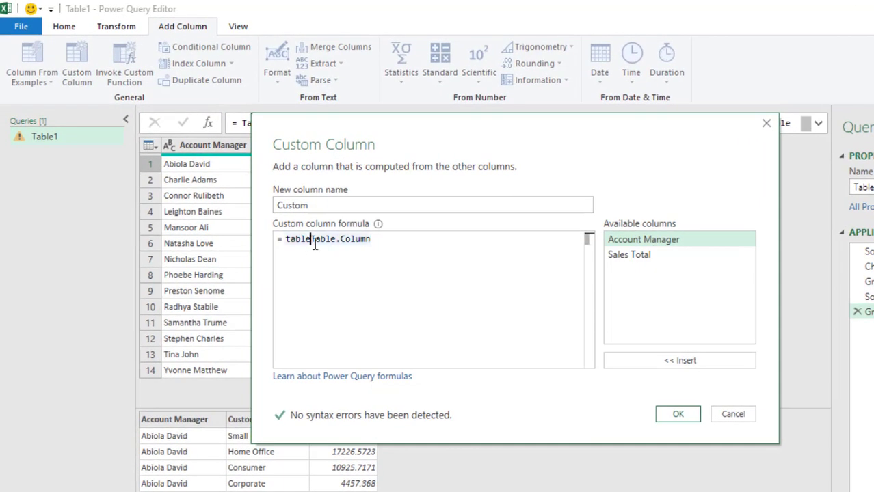
key("BackSpace")
key("BackSpace")
key("BackSpace")
- Complete the formula as = Table.Column([Sales Total],"Customer Type") and add the column
left_click(362, 243)
type("(")
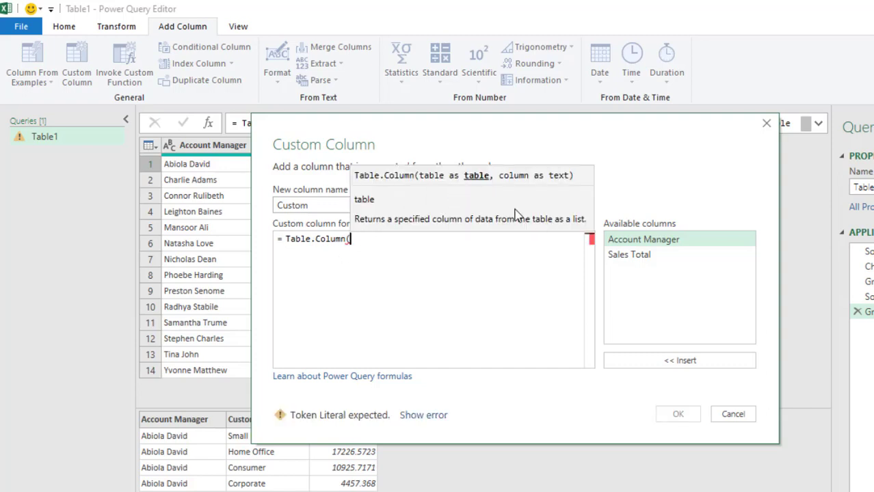
double_click(625, 257)
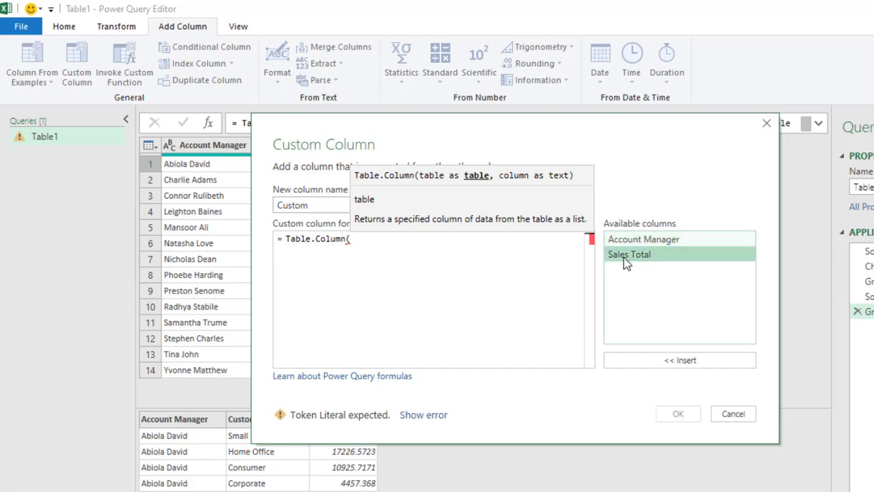
type(",")
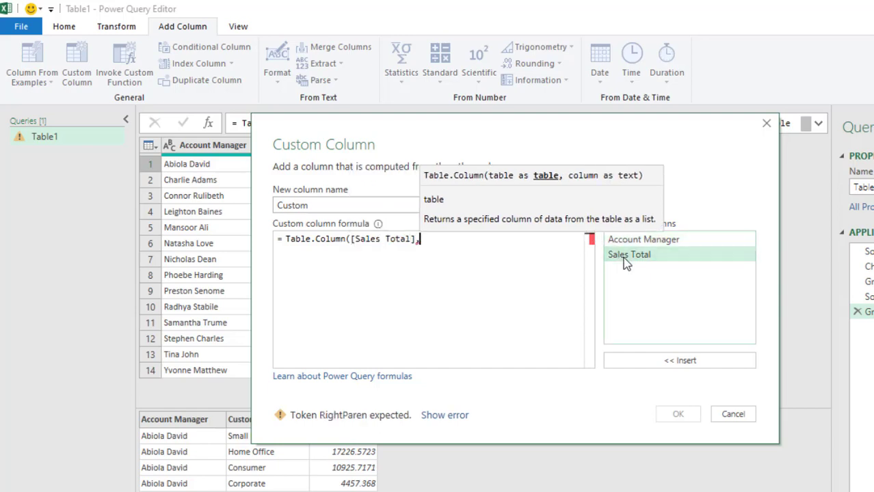
left_click_drag(686, 137, 797, 141)
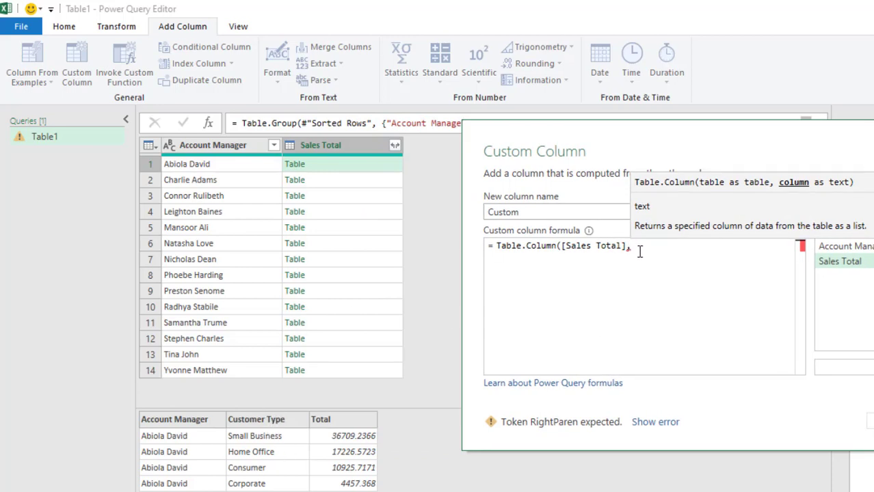
type("\"Cus")
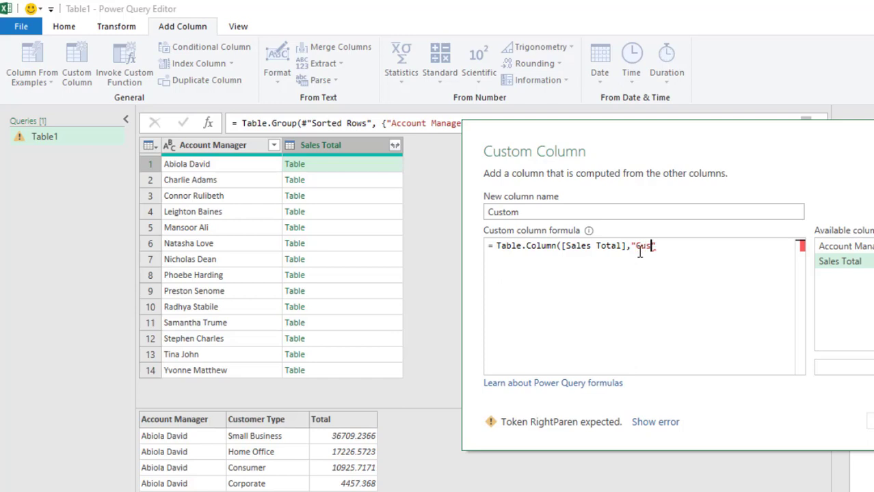
type("tomer Type\"")
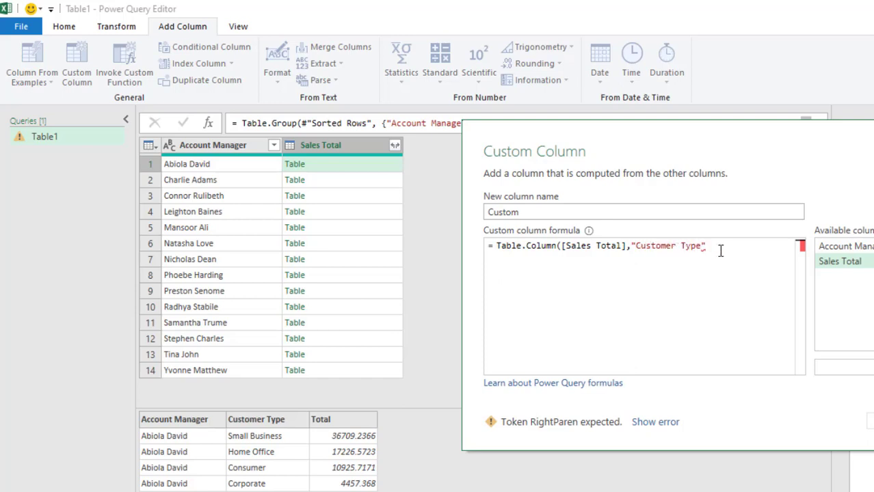
type(")")
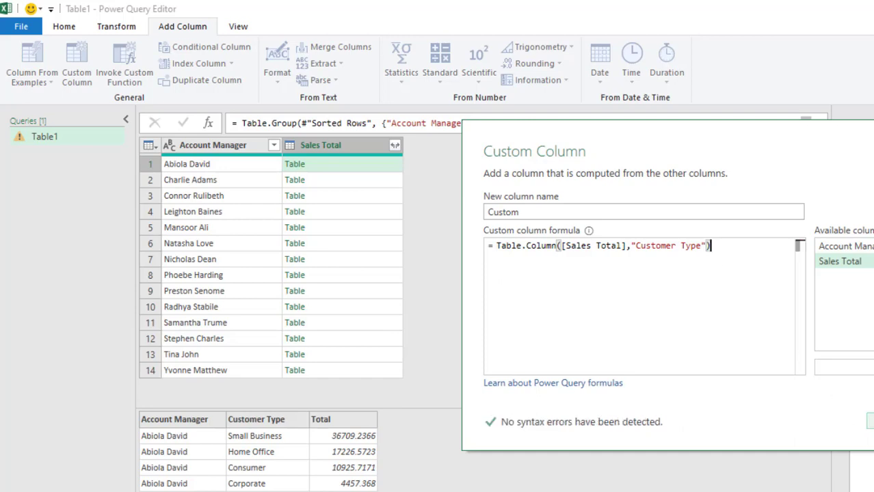
left_click(868, 425)
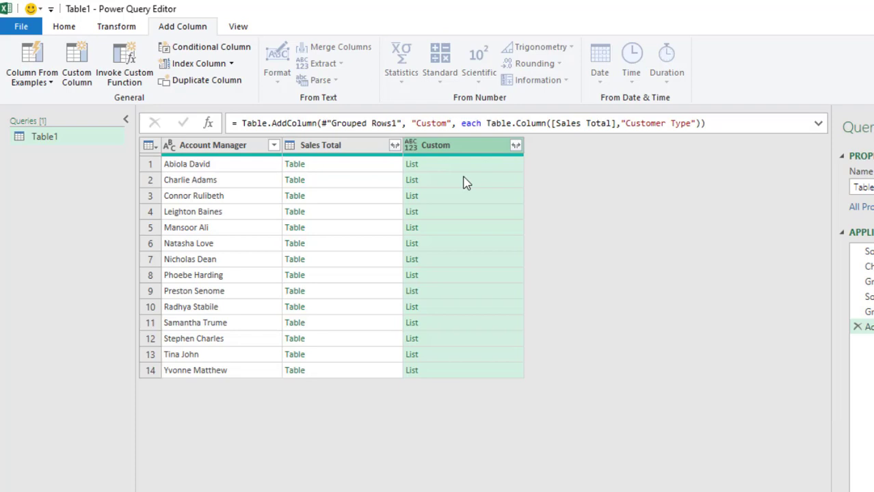
- Remove the Sales Total column and check the managers' resulting customer type lists
left_click(454, 170)
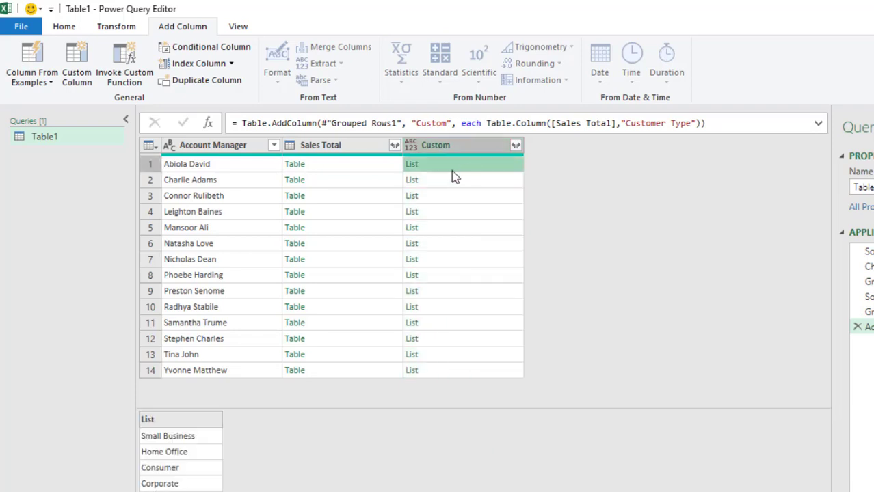
left_click(170, 457)
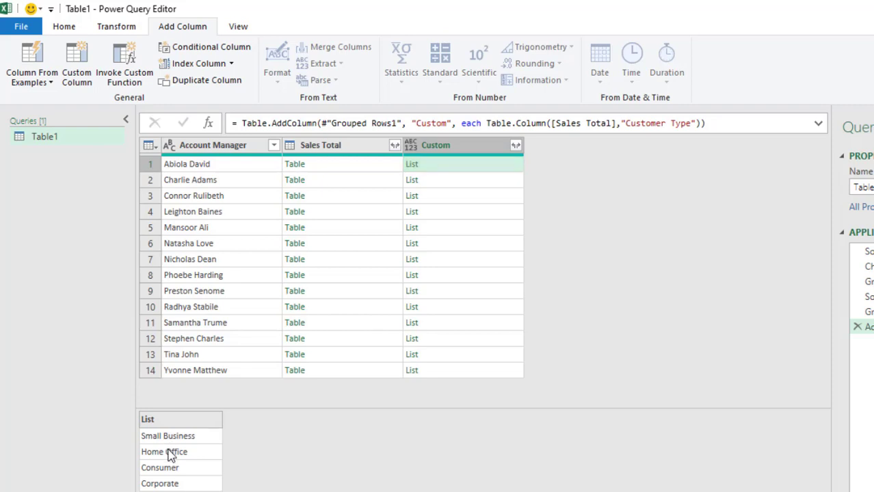
right_click(352, 149)
left_click(393, 174)
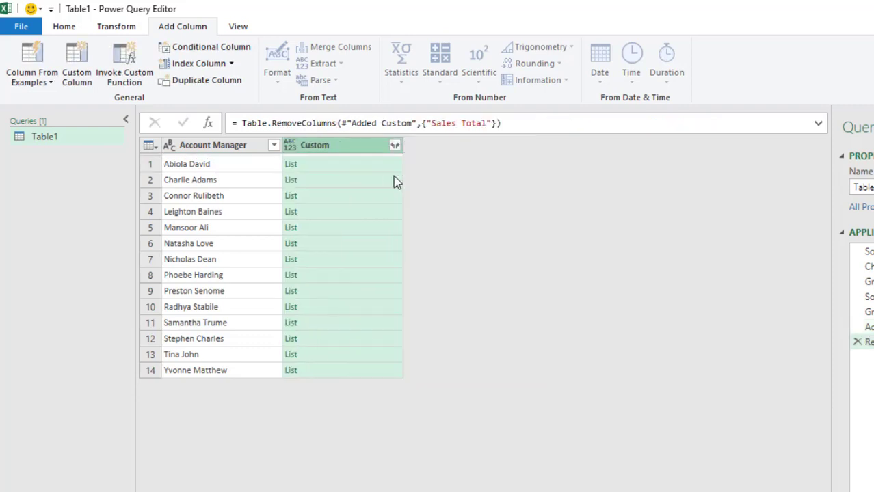
left_click(349, 170)
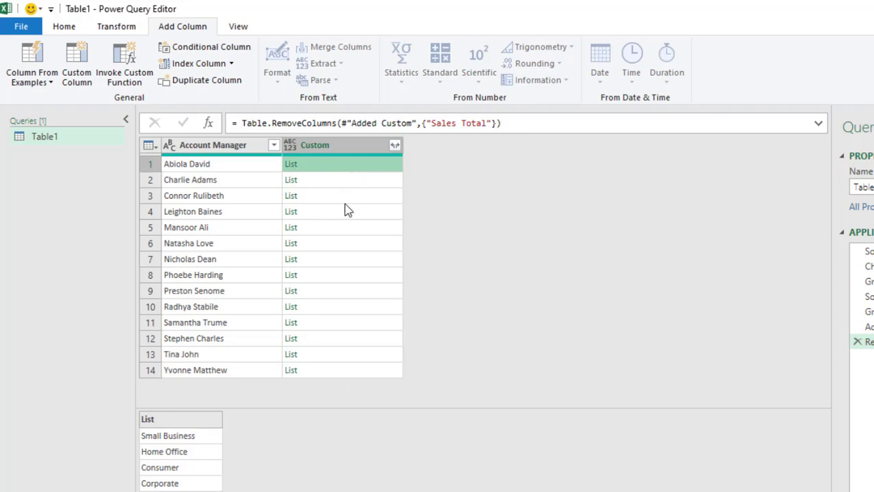
left_click(345, 199)
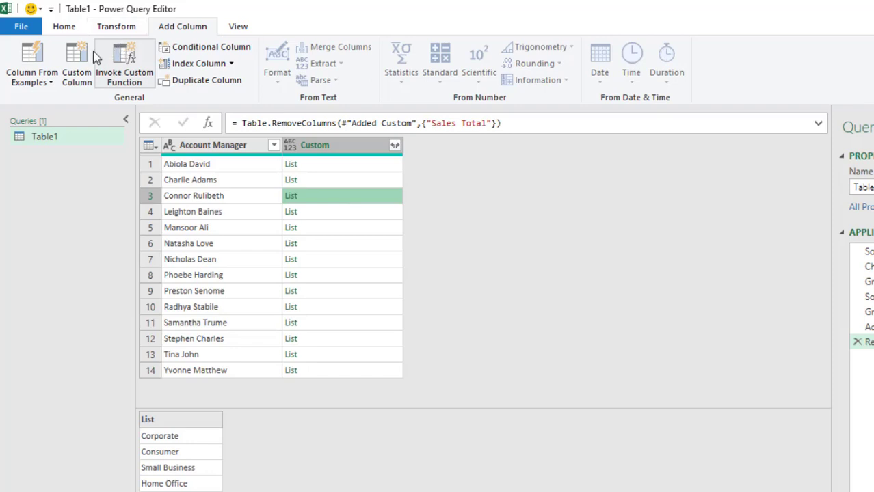
- Create a new custom column named 'Top Three'
left_click(77, 63)
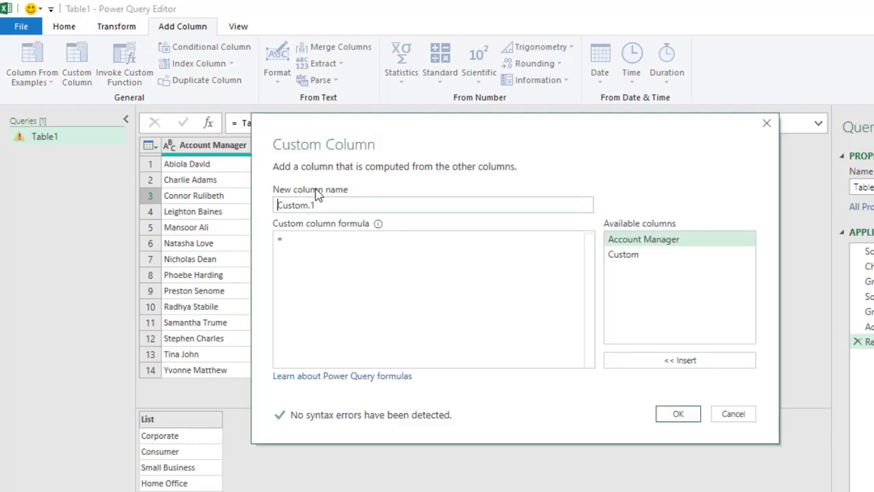
left_click_drag(344, 205, 214, 200)
type("Top Three")
key("Tab")
- Give Top Three the formula = List.FirstN([Custom],3) and add the column
type("list.fir")
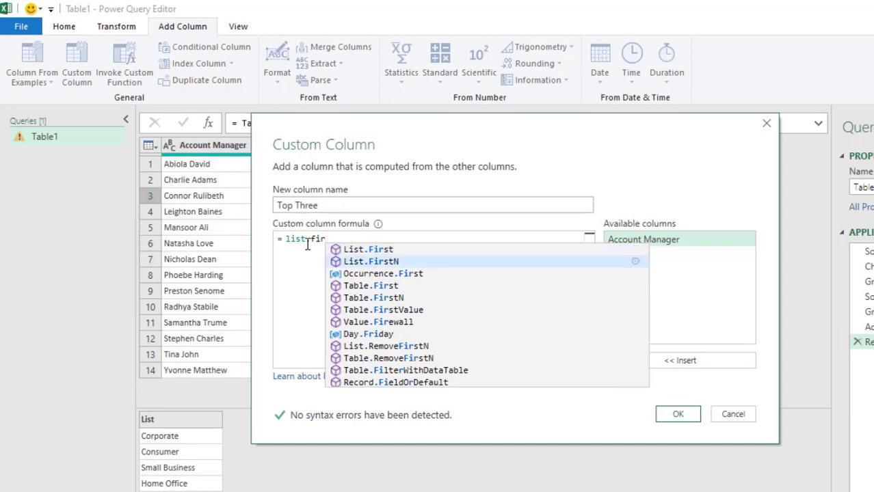
left_click(412, 263)
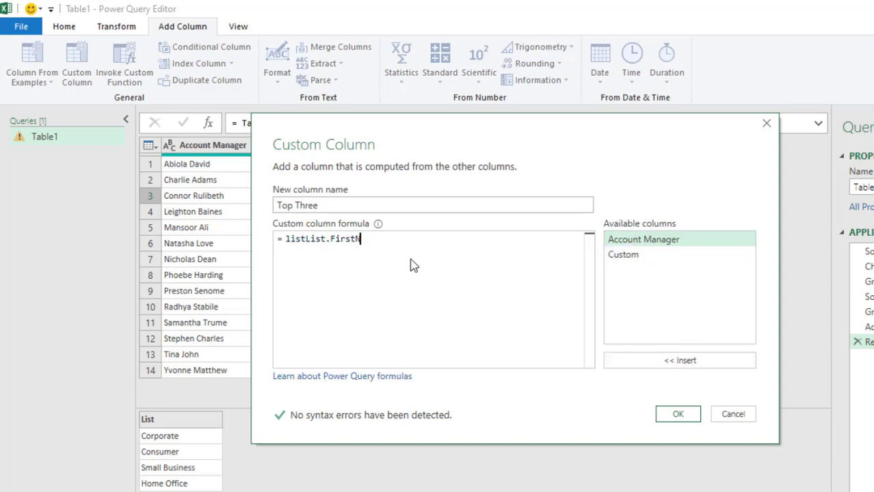
left_click(302, 240, "shift")
left_click(303, 240)
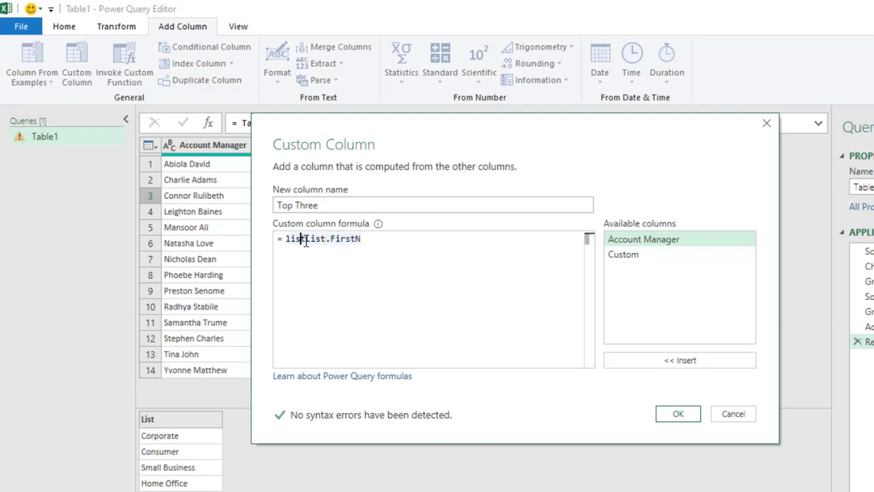
key("BackSpace")
key("BackSpace")
key("BackSpace")
key("BackSpace")
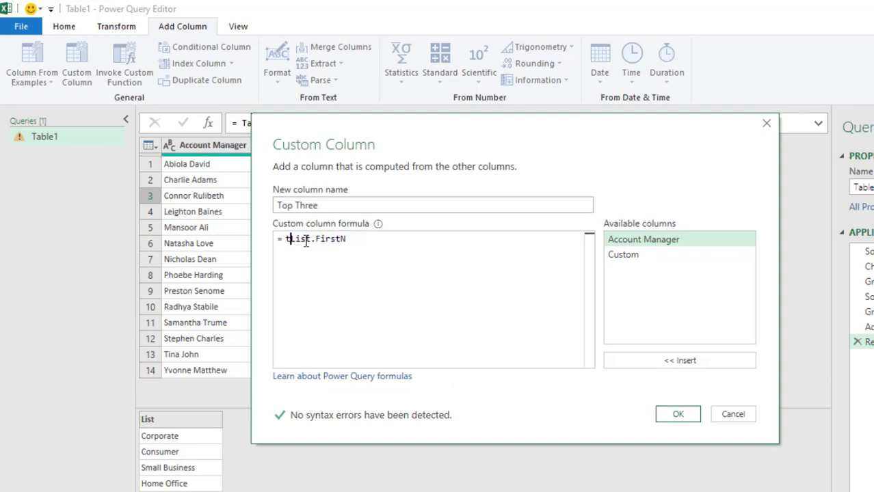
left_click(390, 242)
type("(")
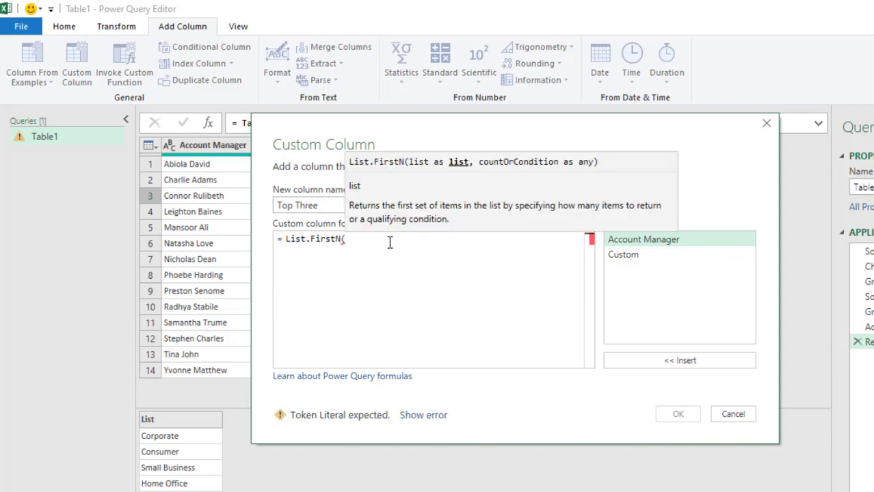
double_click(623, 257)
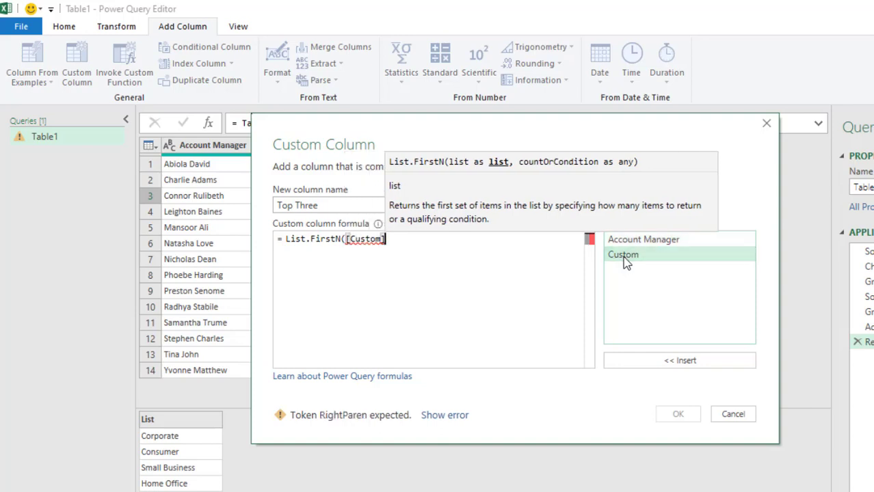
type(",")
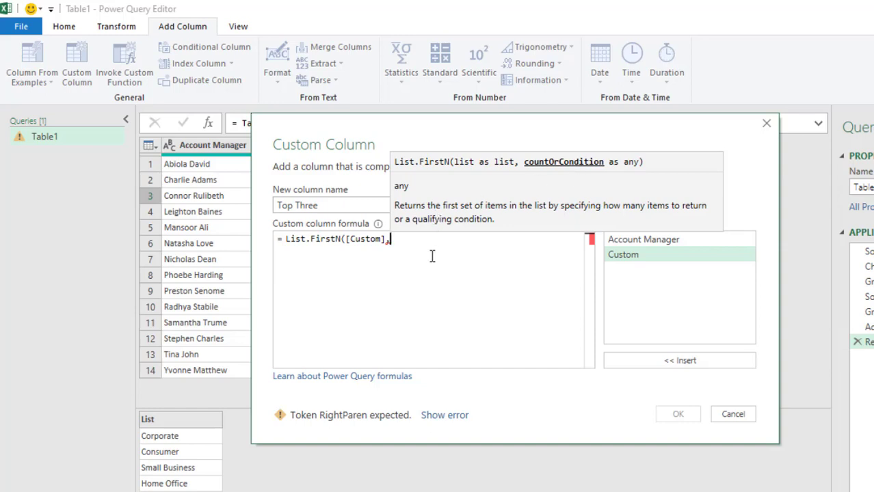
type("3)")
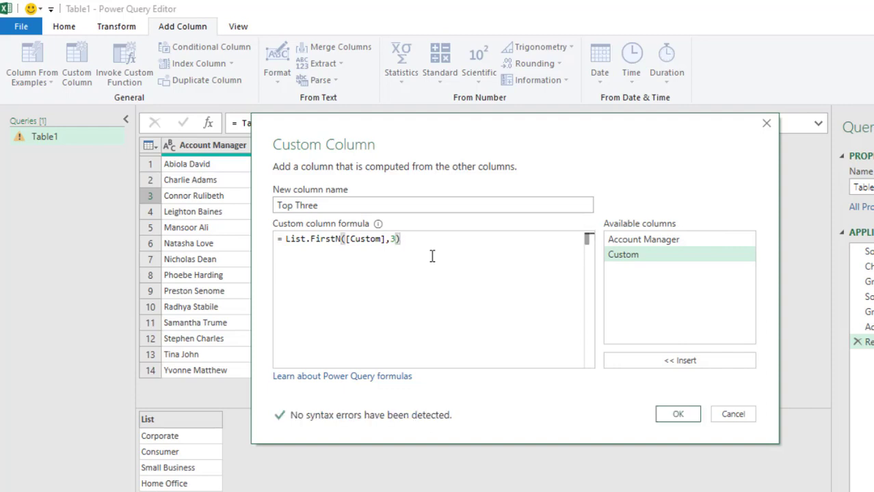
left_click(690, 417)
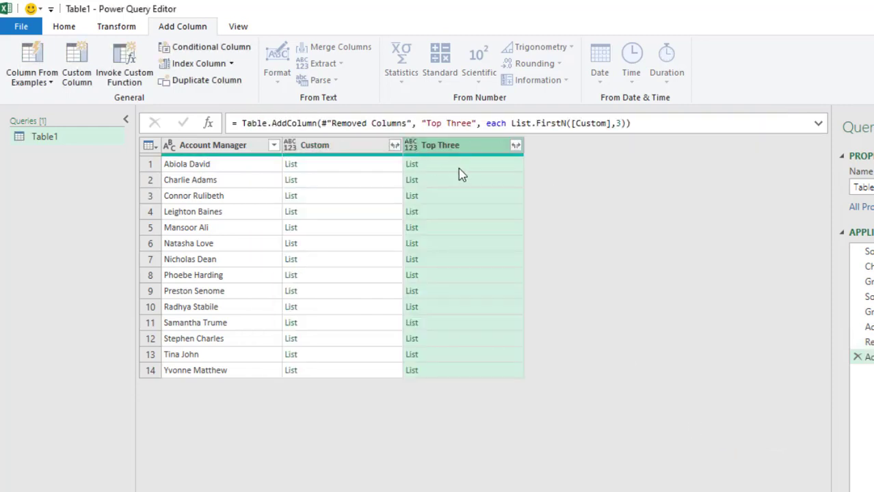
- Remove the Custom list column
left_click(459, 166)
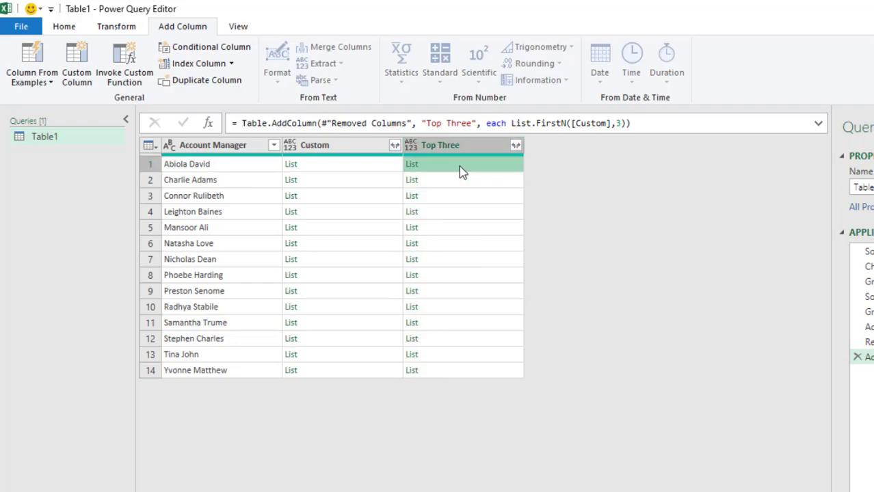
right_click(328, 152)
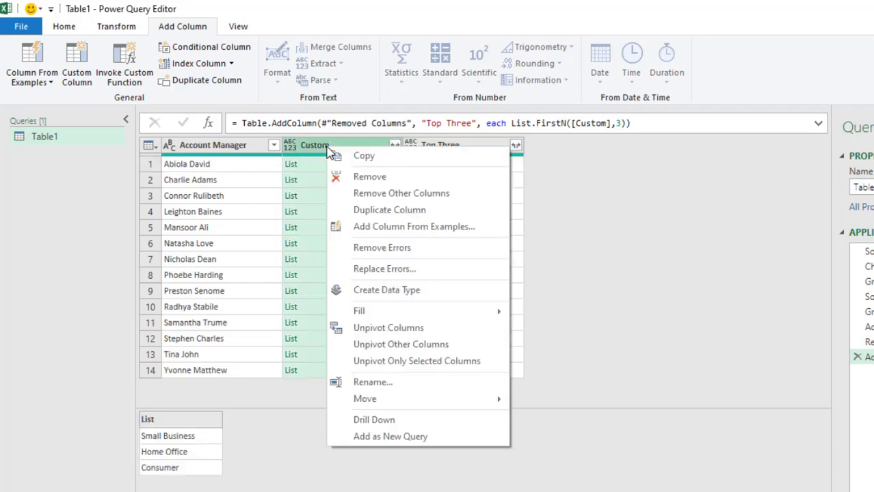
left_click(362, 178)
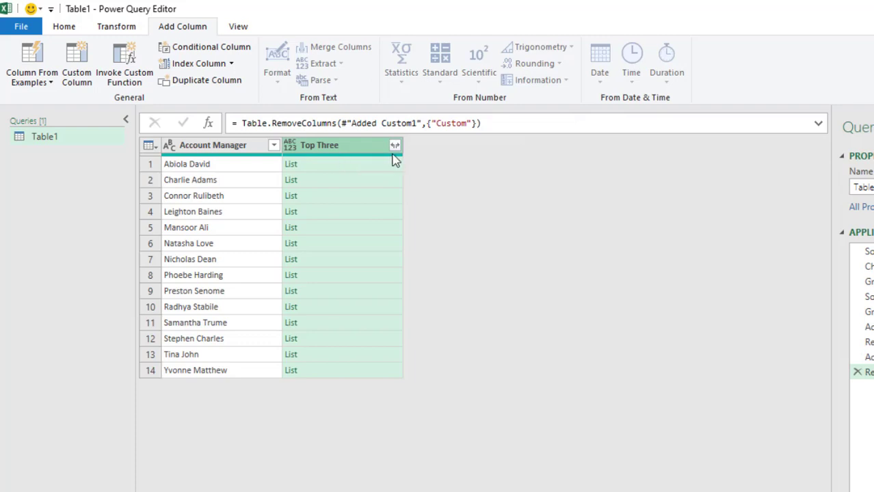
- Extract the Top Three lists into text joined with the custom delimiter ' | '
left_click(395, 146)
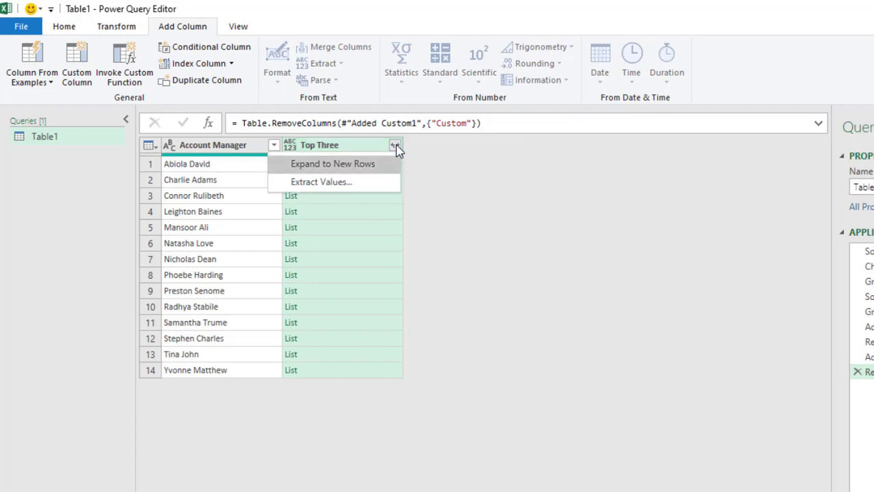
left_click(319, 188)
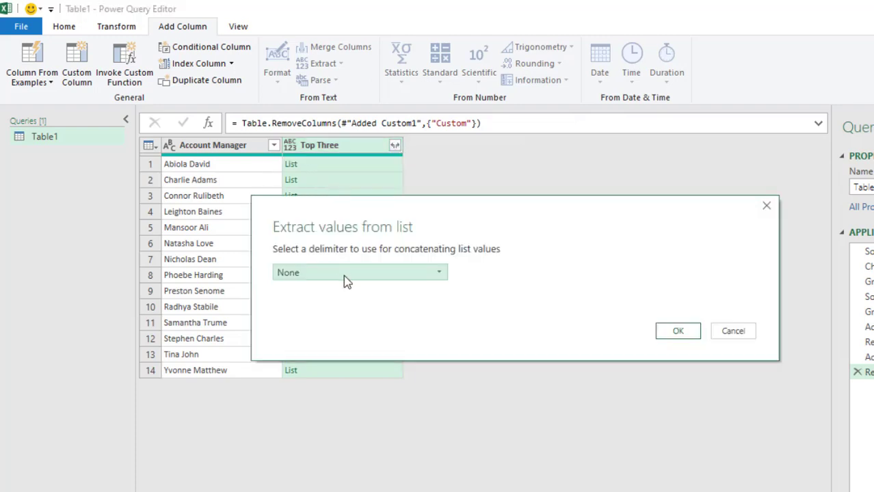
left_click(343, 277)
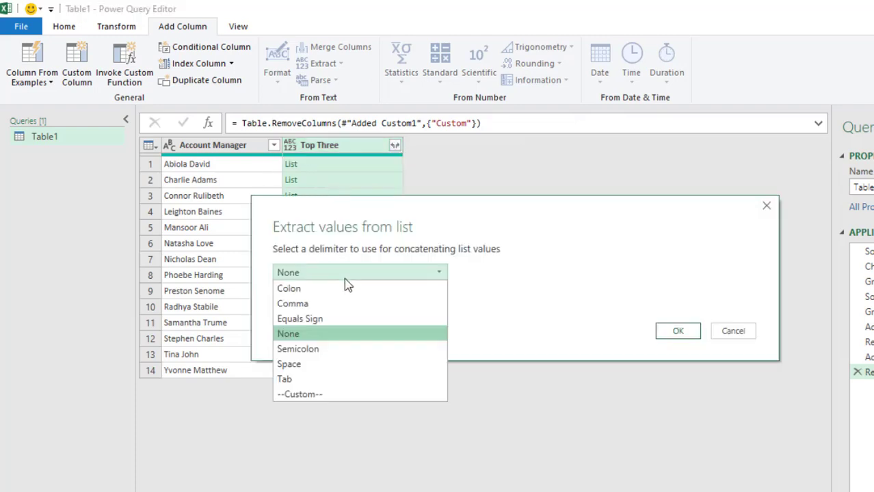
left_click(318, 394)
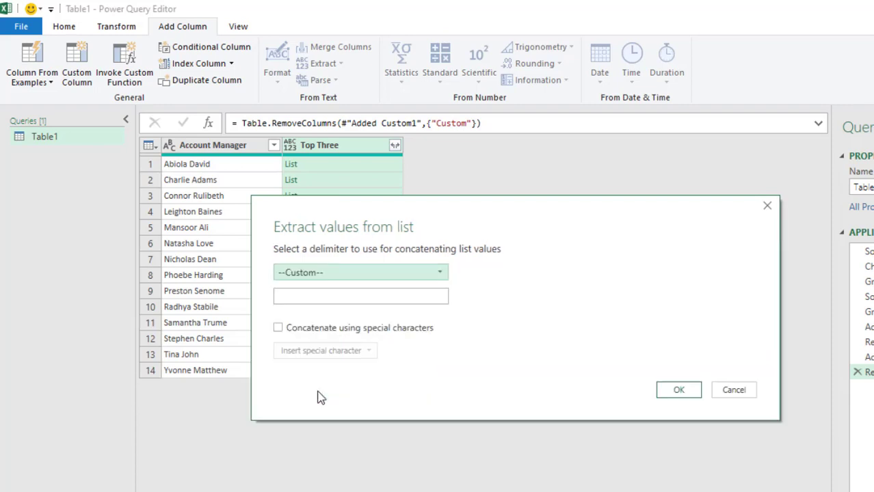
left_click(359, 299)
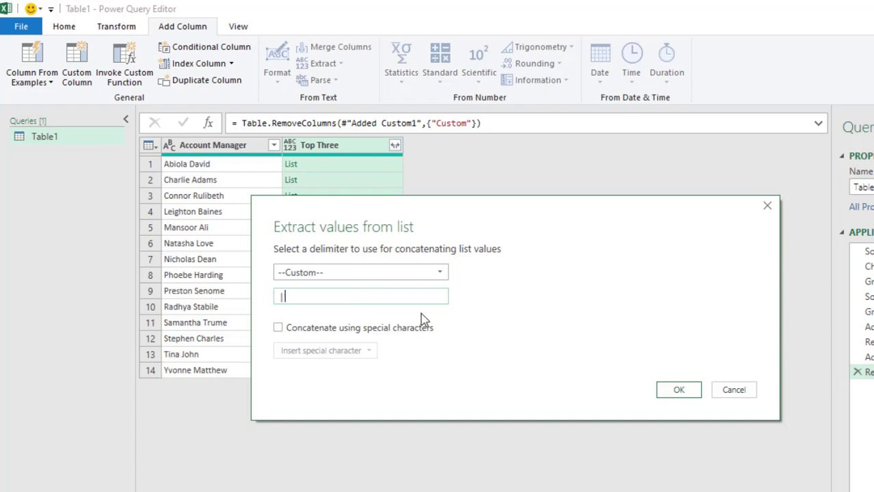
left_click(677, 389)
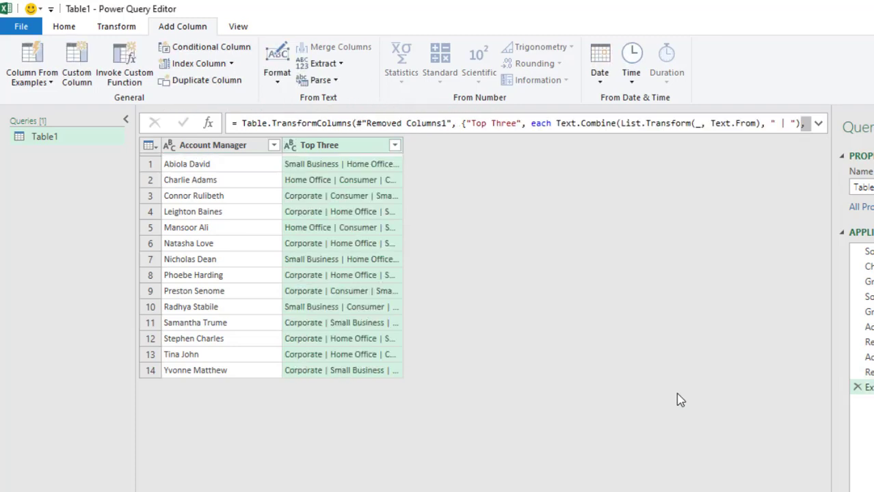
- Widen the Top Three column so the full ' | '-joined customer types are visible
left_click_drag(405, 145, 542, 146)
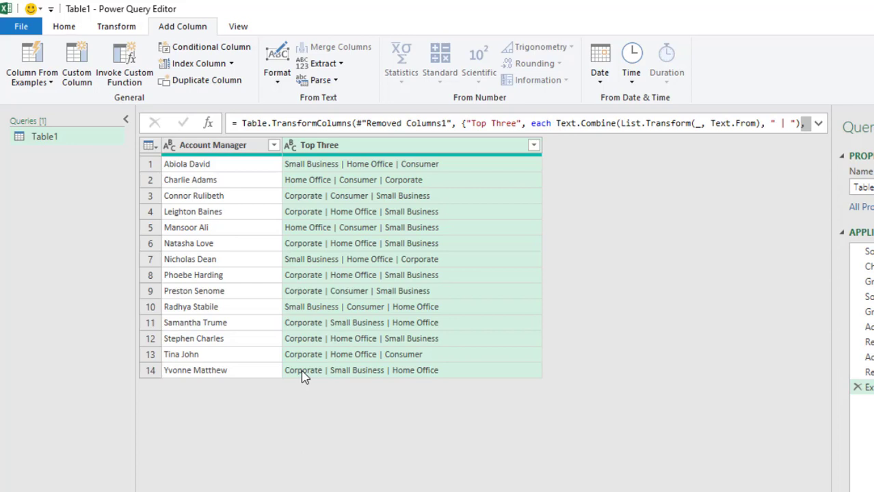
- Load the query as a Table on a new worksheet, widen column A, and inspect cell B4
left_click(62, 30)
left_click(30, 81)
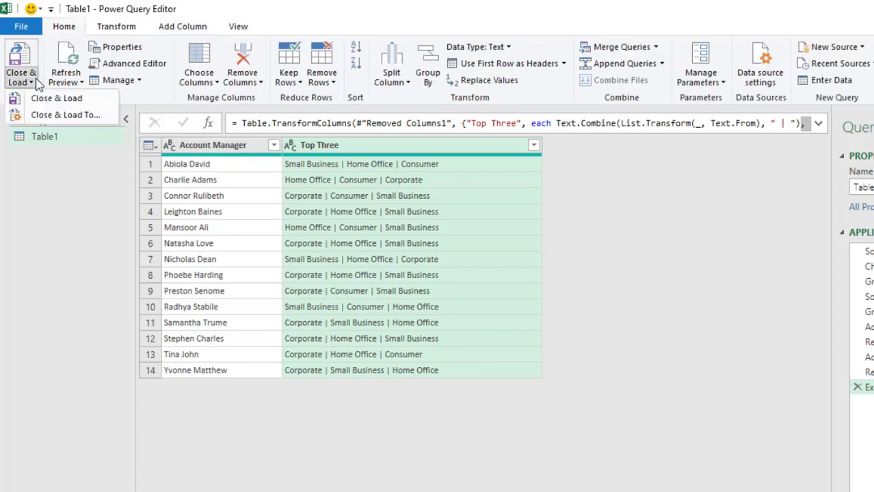
left_click(60, 121)
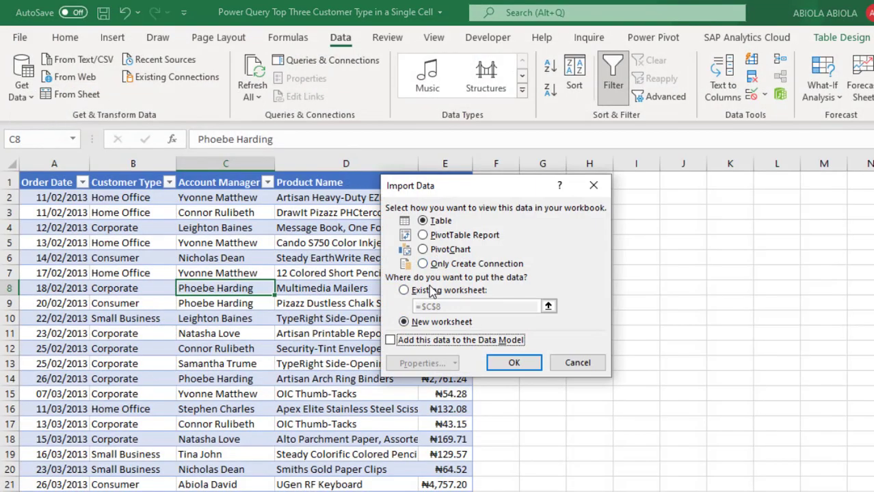
left_click(431, 291)
left_click(513, 364)
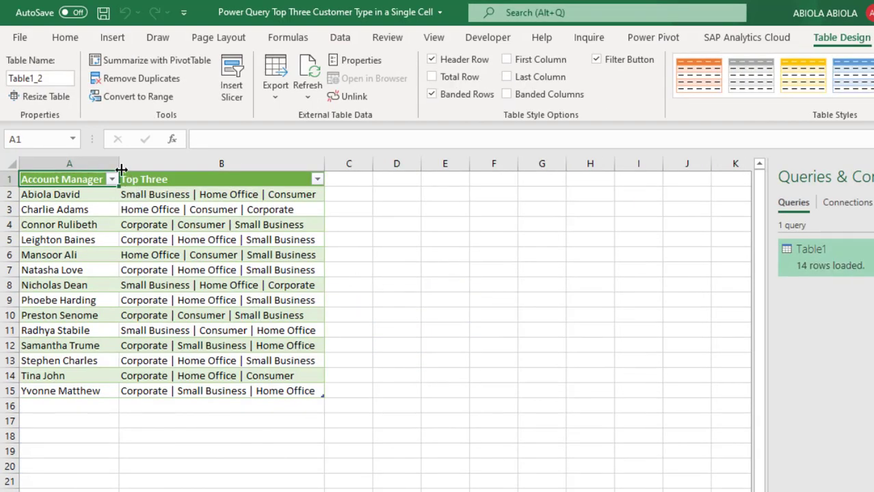
left_click_drag(121, 170, 130, 169)
left_click(189, 229)
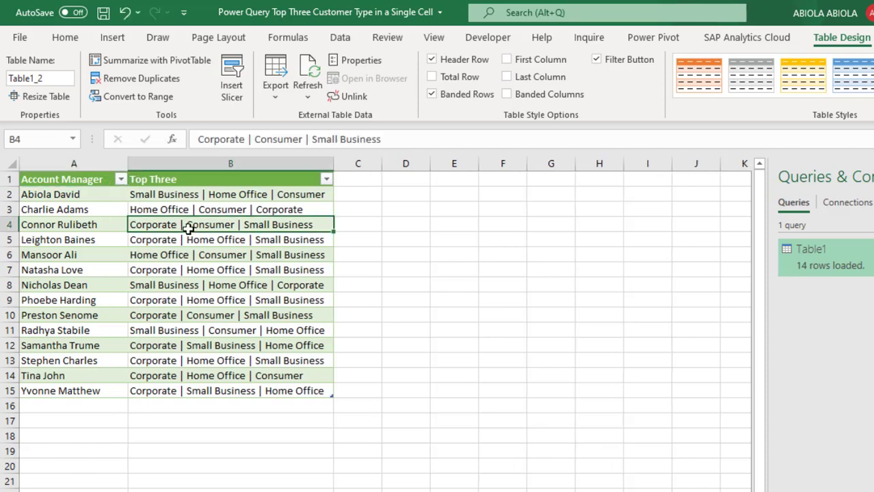